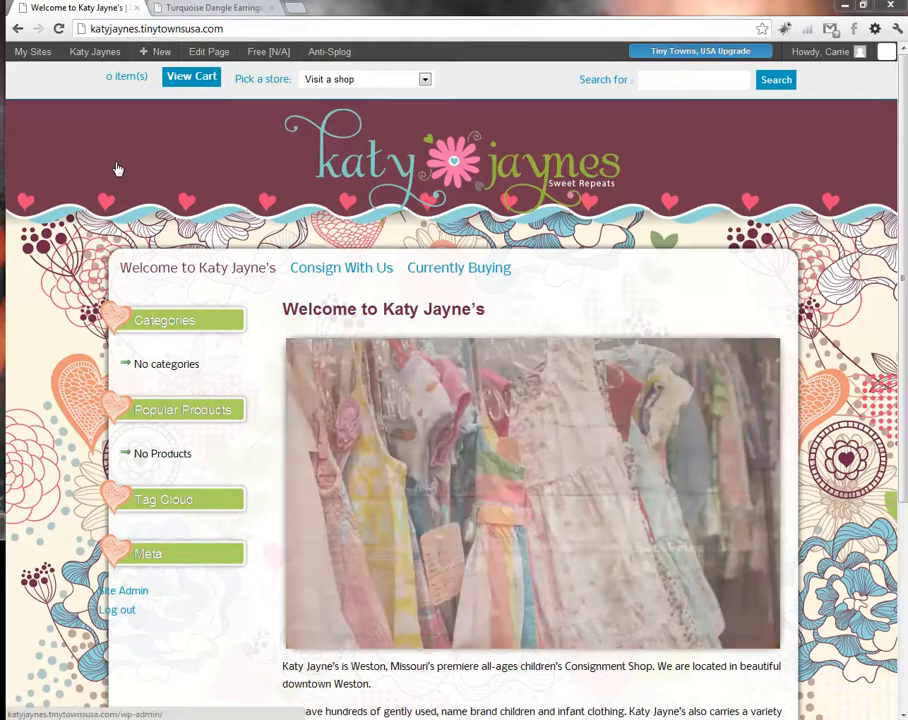
# Step: Go to the site's admin Dashboard from the admin bar's site menu
pyautogui.moveTo(95, 51)
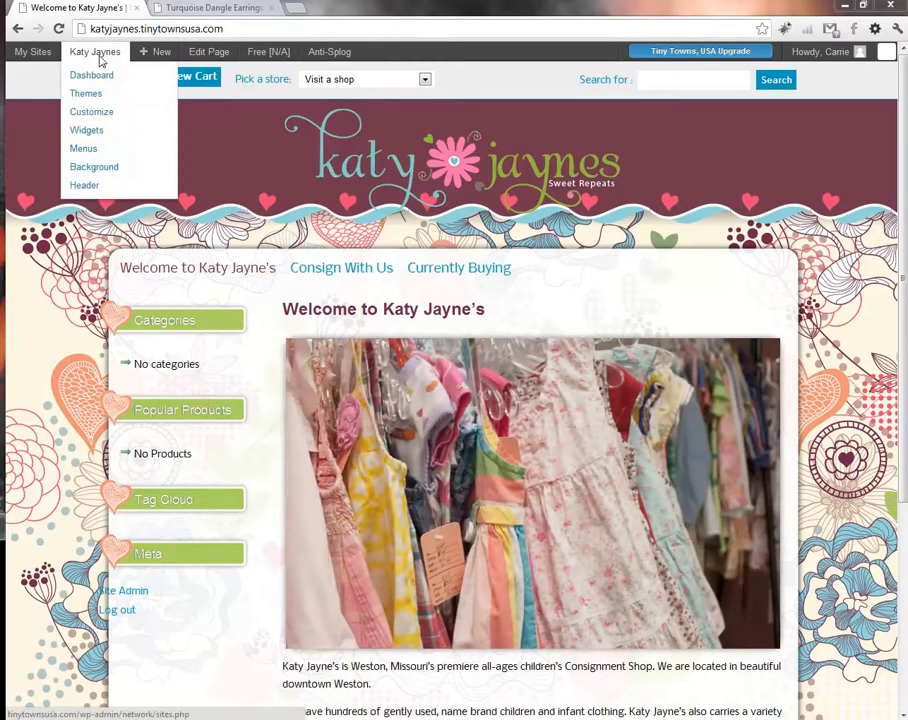
pyautogui.click(91, 76)
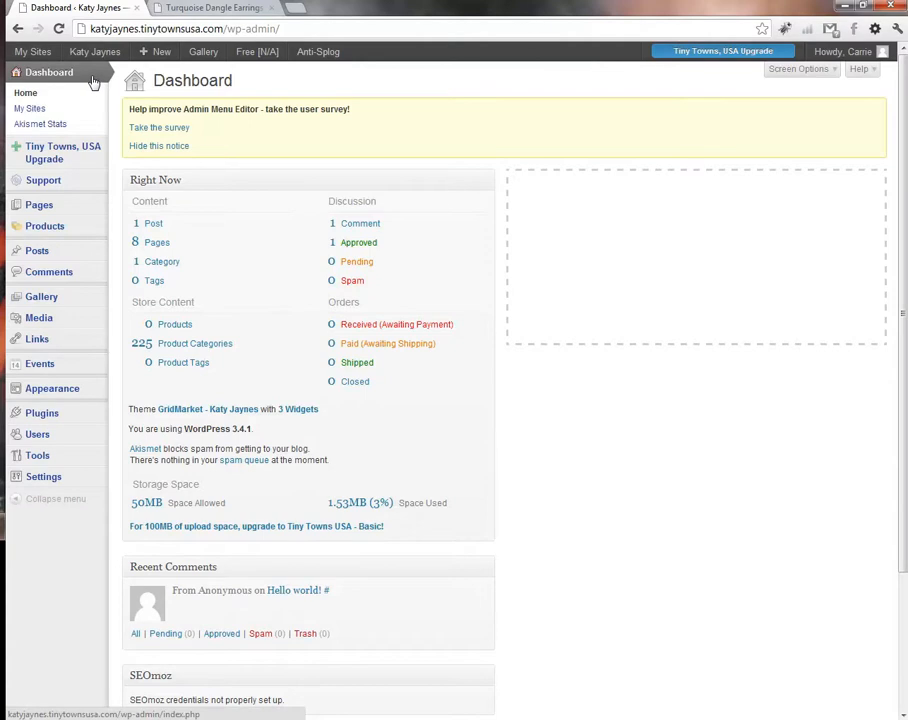
# Step: Open MarketPress Store Settings from the Products menu
pyautogui.moveTo(55, 232)
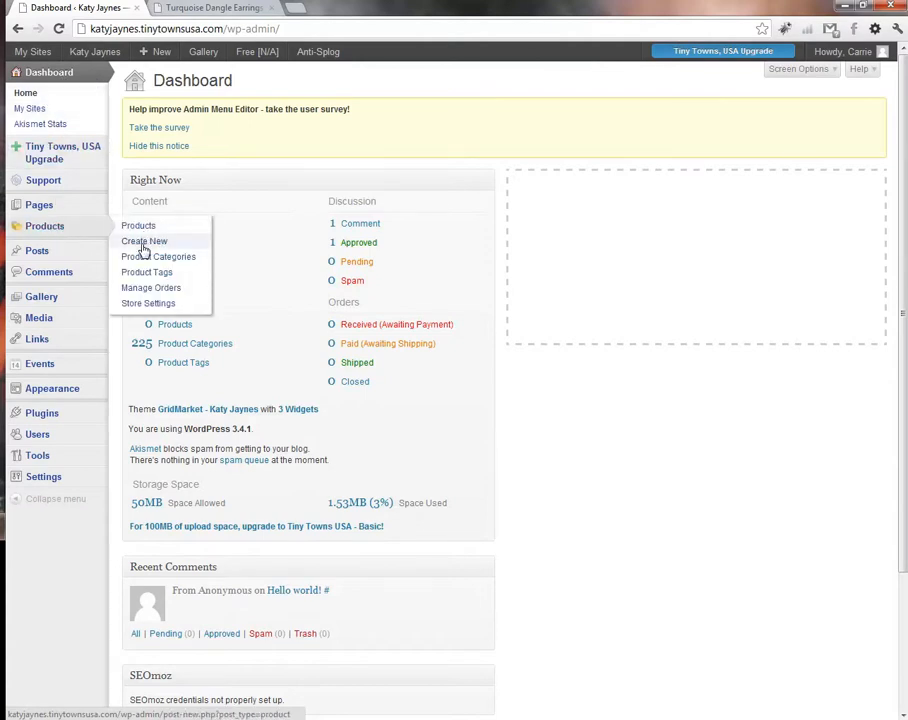
pyautogui.click(144, 311)
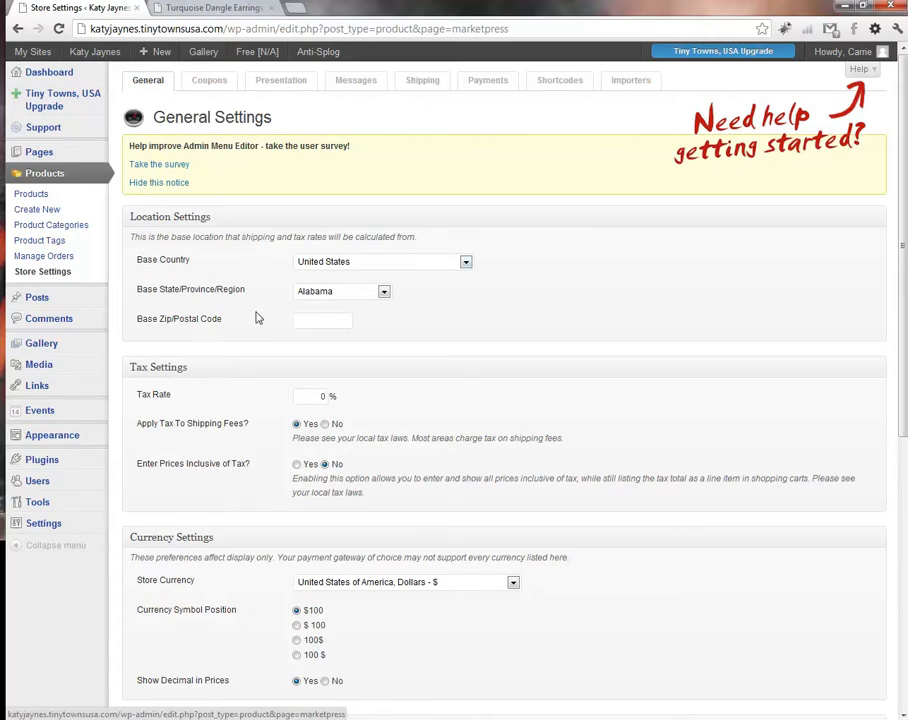
# Step: Set base state Missouri, base ZIP code 66062, and tax rate 7.6%
pyautogui.click(326, 294)
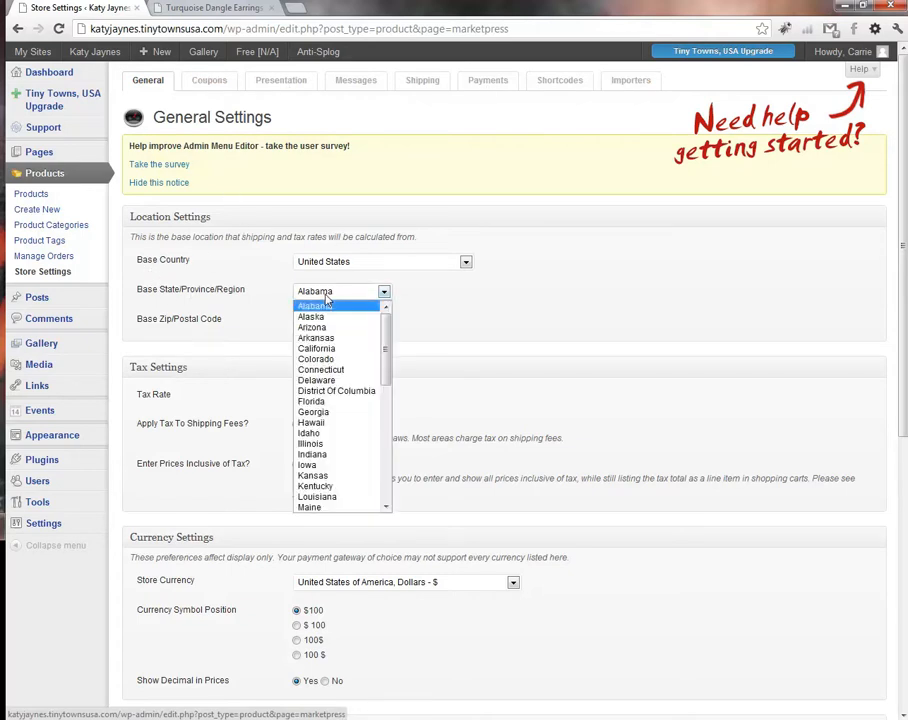
pyautogui.scroll(-2, 342, 486)
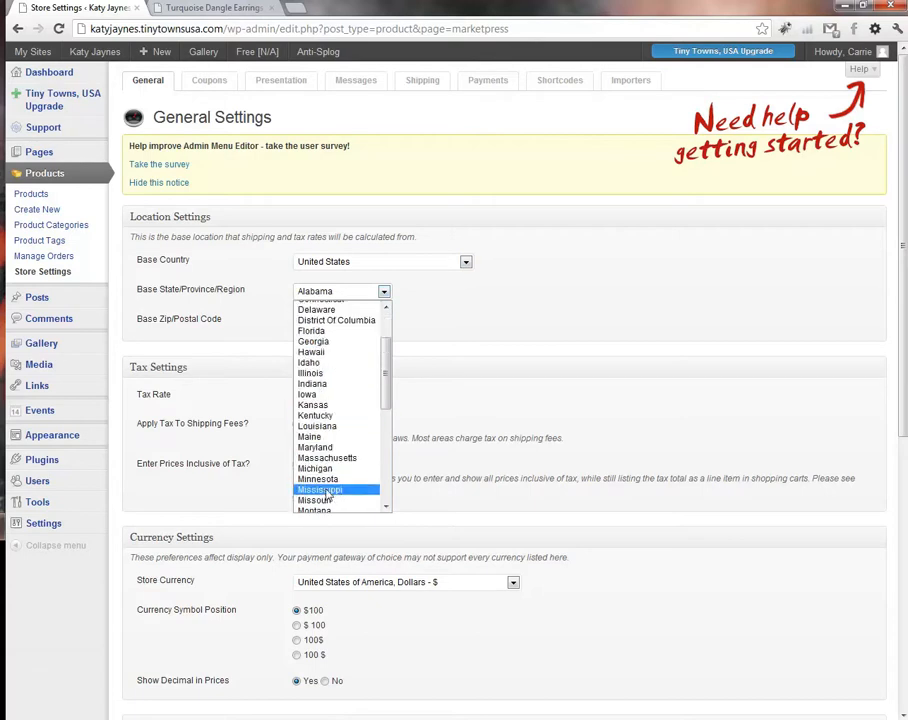
pyautogui.click(320, 501)
pyautogui.click(326, 320)
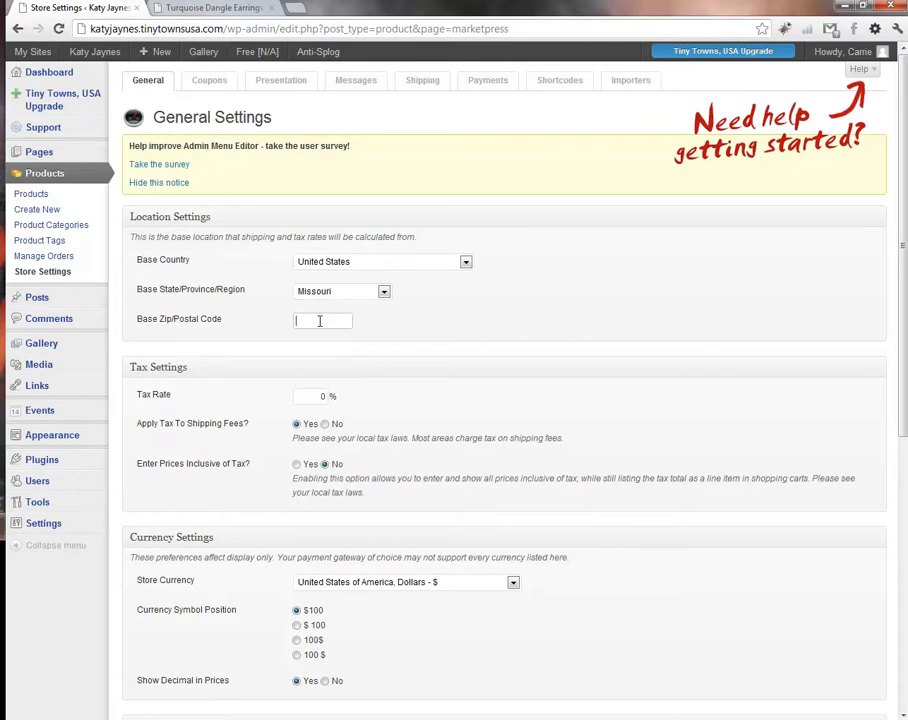
pyautogui.write('66062')
pyautogui.click(309, 397)
pyautogui.moveTo(300, 396); pyautogui.dragTo(351, 400)
pyautogui.scroll(-1, 360, 402)
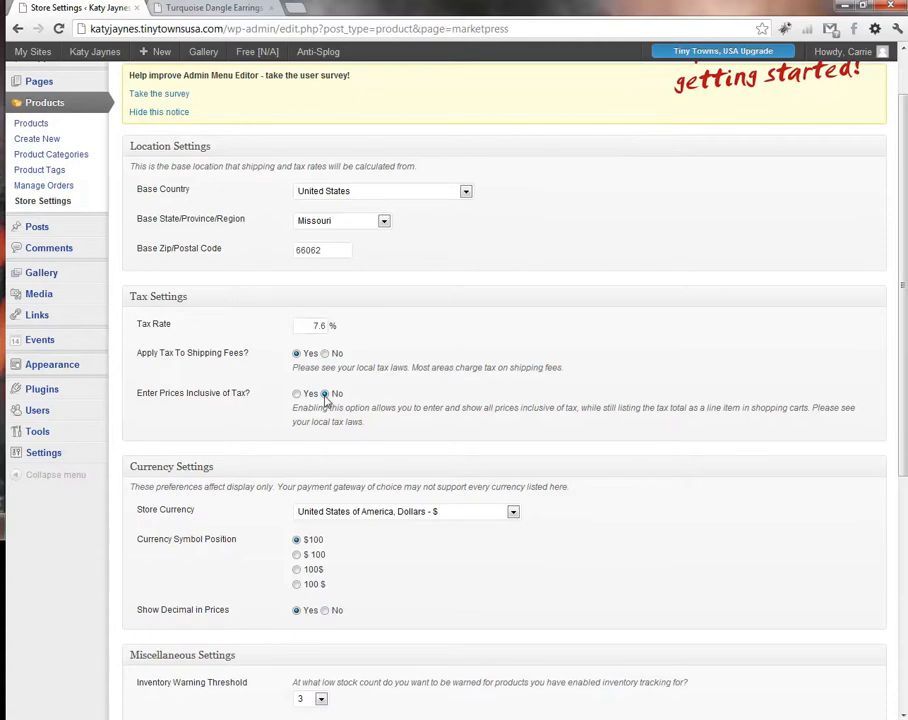
# Step: Save the General Settings page with the Save Changes button at the bottom
pyautogui.scroll(-1, 238, 466)
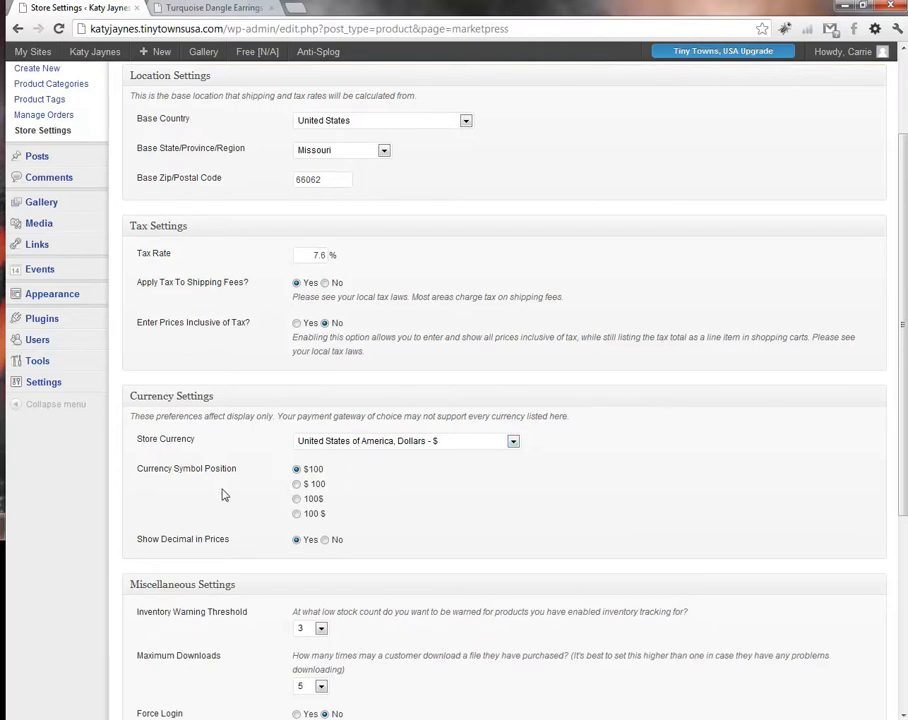
pyautogui.scroll(-1, 175, 552)
pyautogui.scroll(-1, 186, 549)
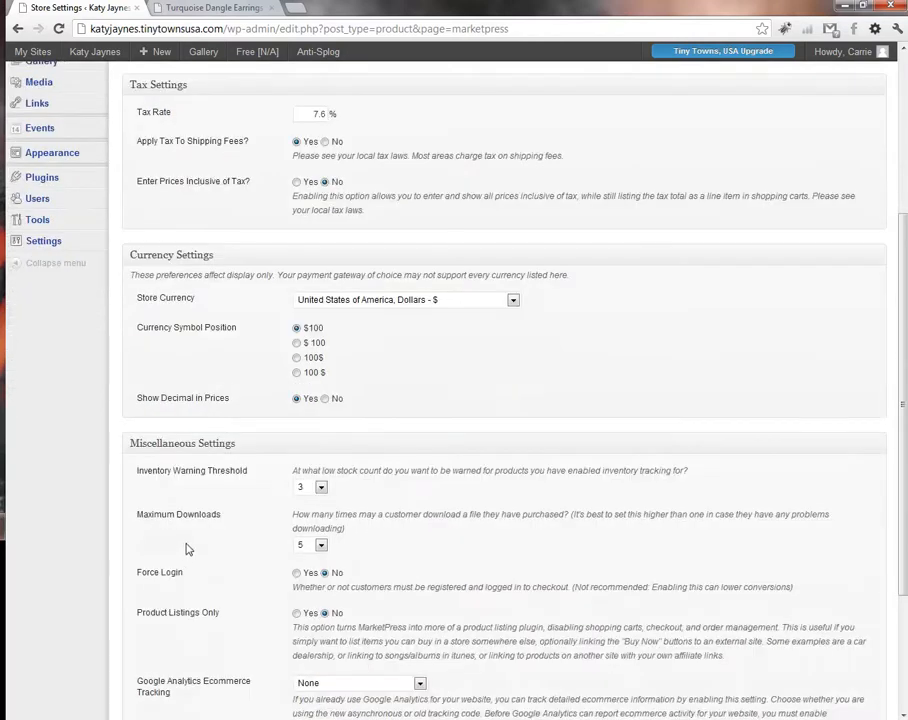
pyautogui.scroll(-1, 186, 549)
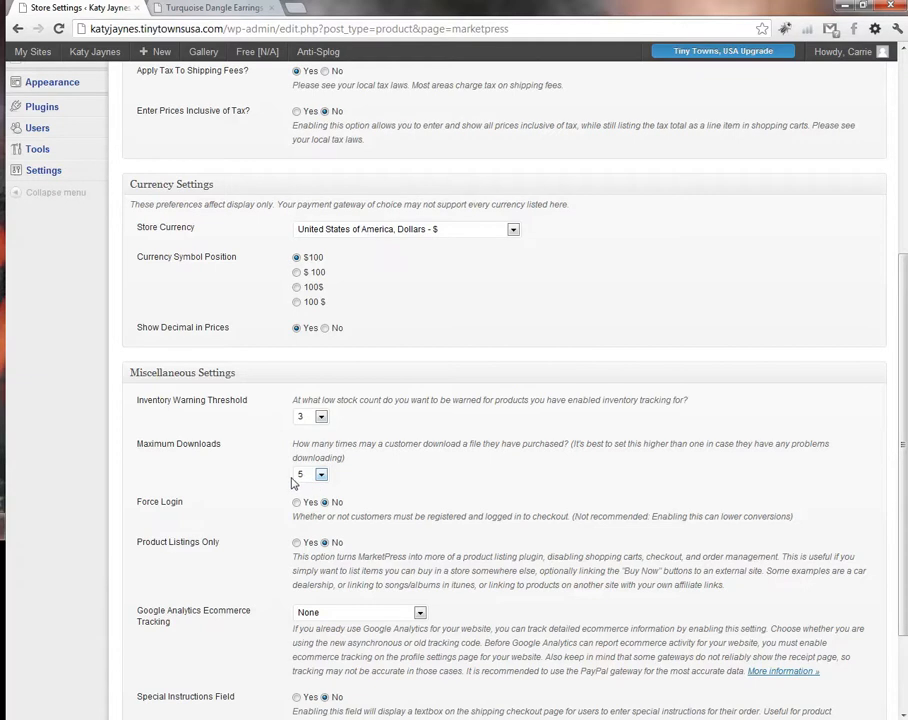
pyautogui.scroll(-1, 233, 478)
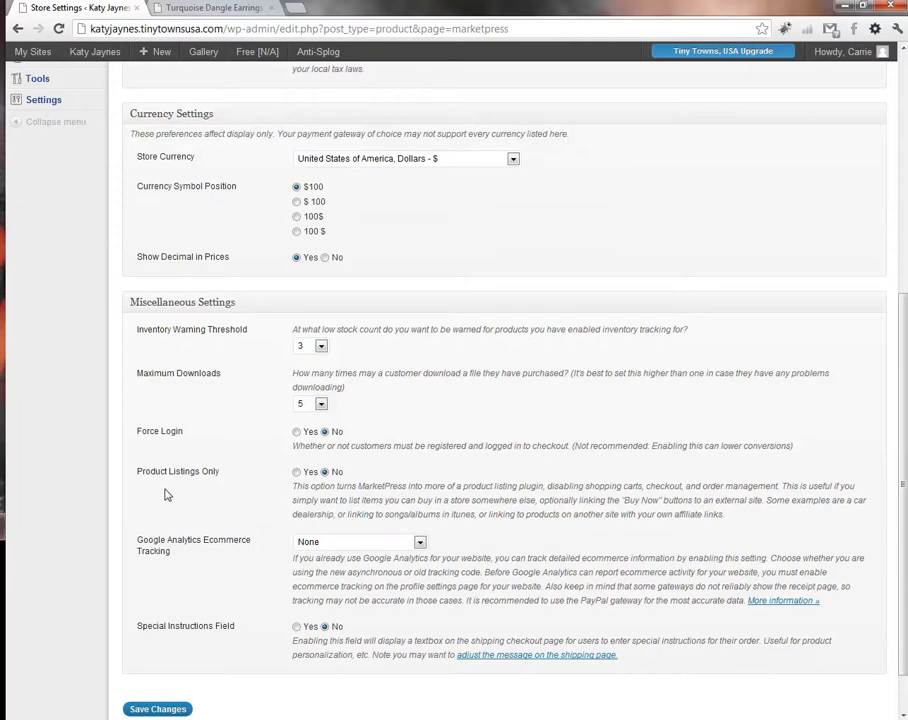
pyautogui.scroll(-1, 190, 580)
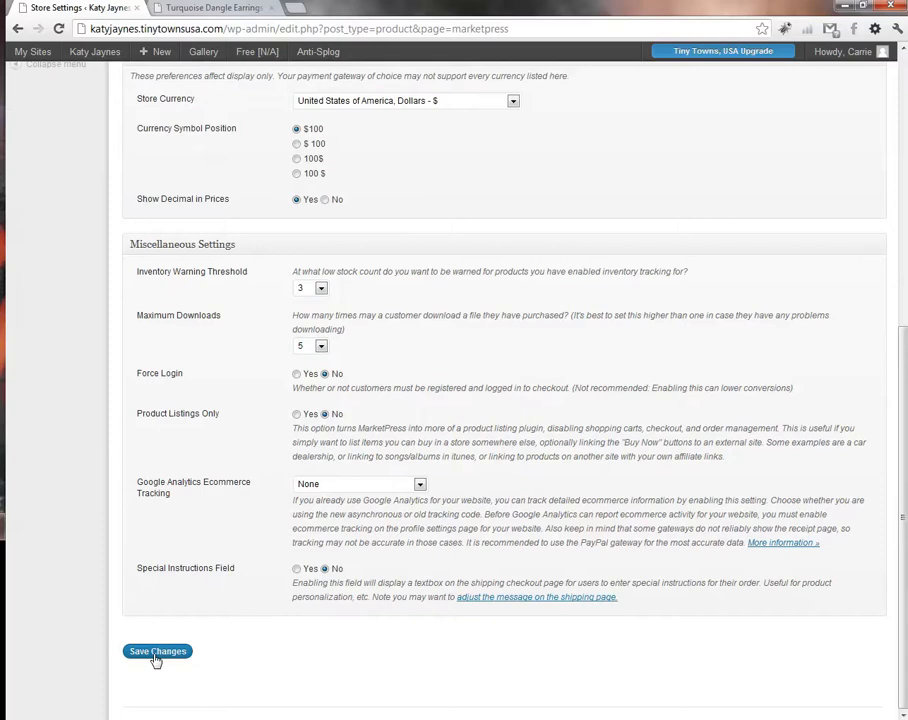
pyautogui.click(156, 656)
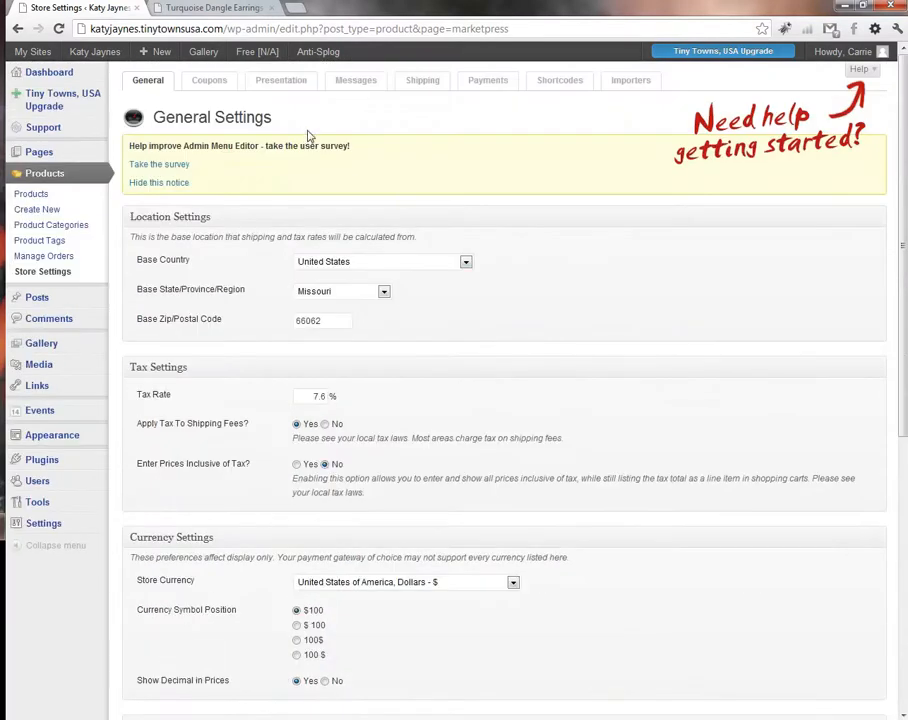
# Step: On the Shipping settings, untick Canada in the target countries list
pyautogui.click(417, 86)
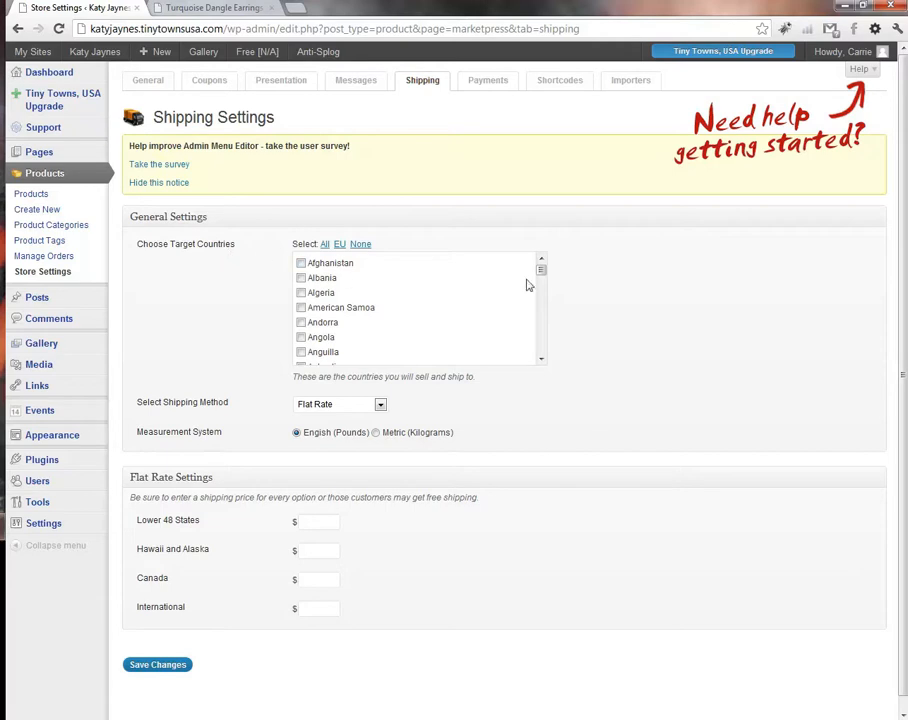
pyautogui.moveTo(542, 277)
pyautogui.mouseDown()
pyautogui.moveTo(540, 352)
pyautogui.moveTo(543, 290)
pyautogui.mouseUp()
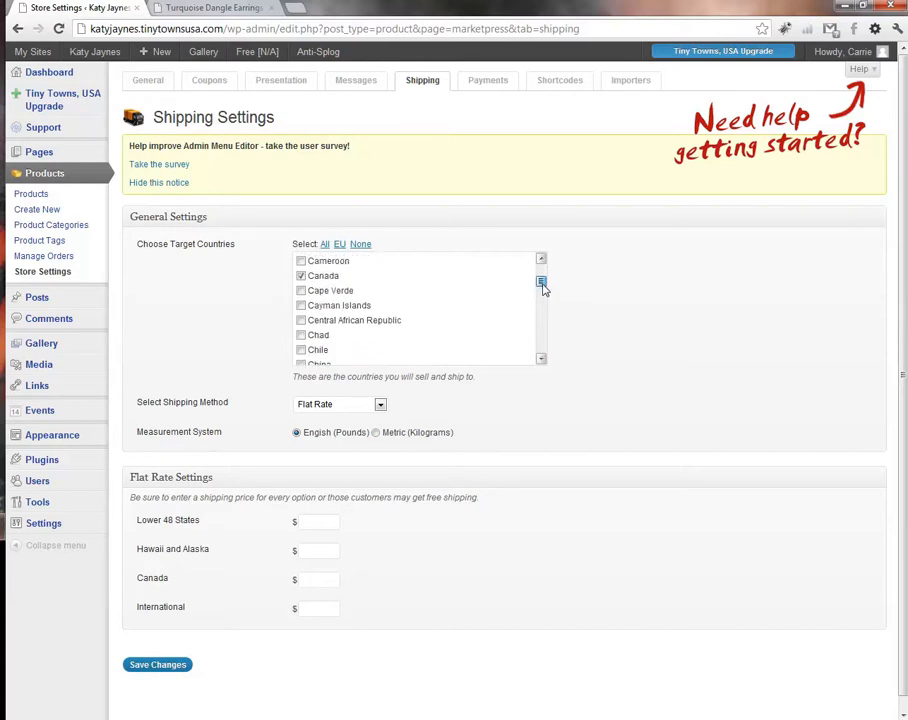
pyautogui.click(301, 276)
pyautogui.scroll(-1, 238, 320)
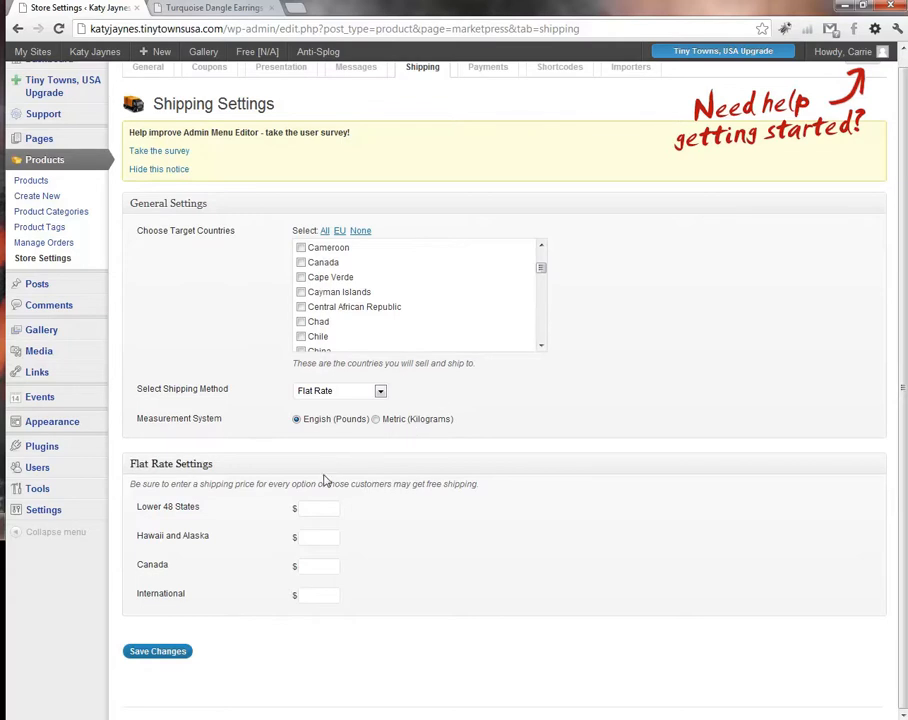
# Step: Enter flat rates 5.00 and 6.00, then change the shipping method to Table Rate
pyautogui.click(320, 508)
pyautogui.write('5.00')
pyautogui.click(313, 538)
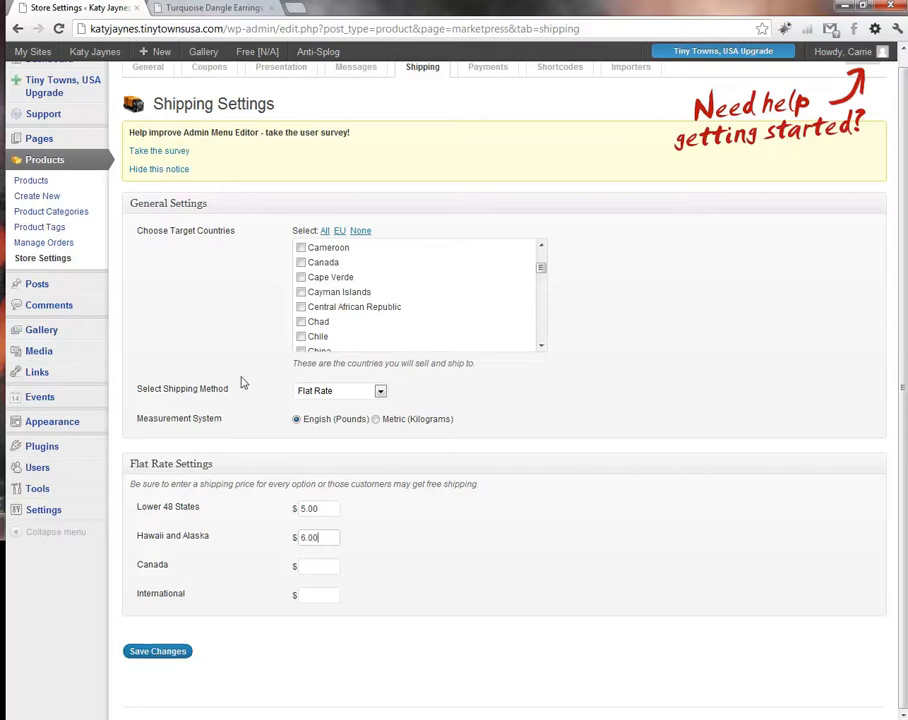
pyautogui.click(380, 392)
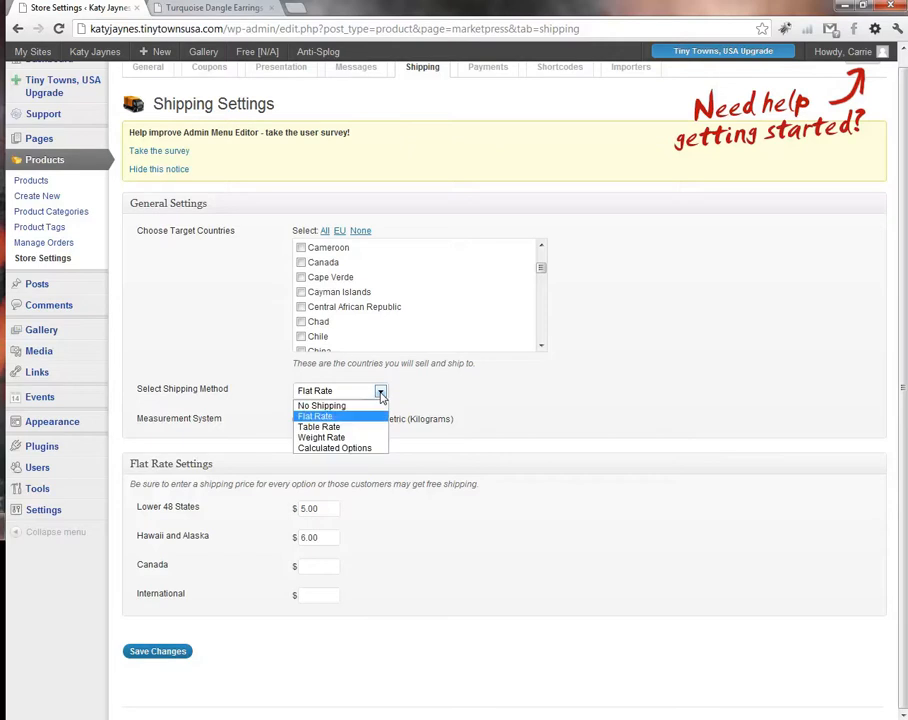
pyautogui.click(337, 428)
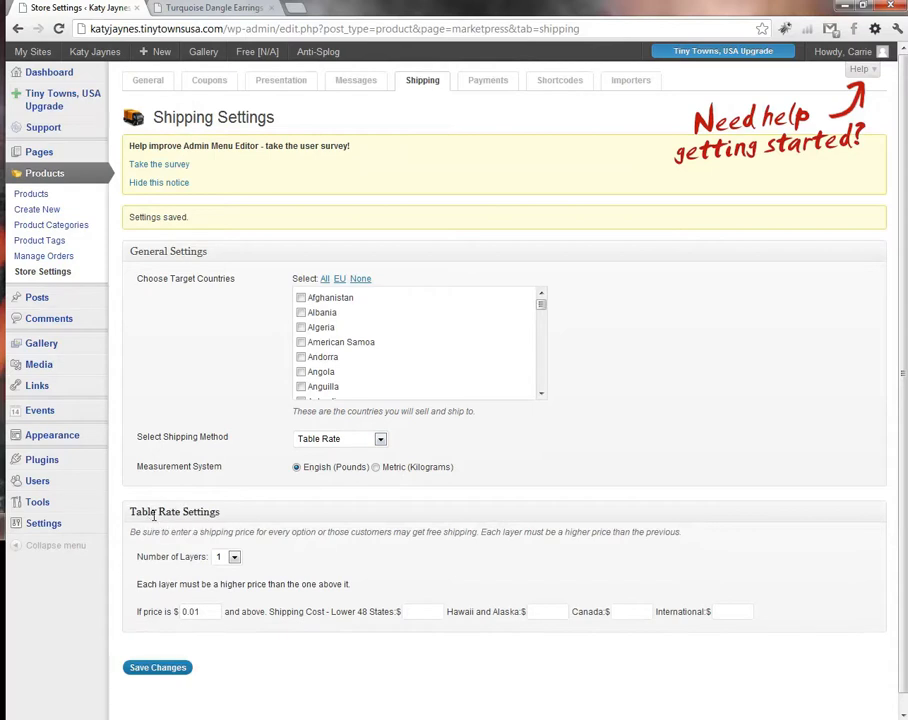
# Step: Set the table rate's Number of Layers to 3
pyautogui.scroll(-1, 271, 515)
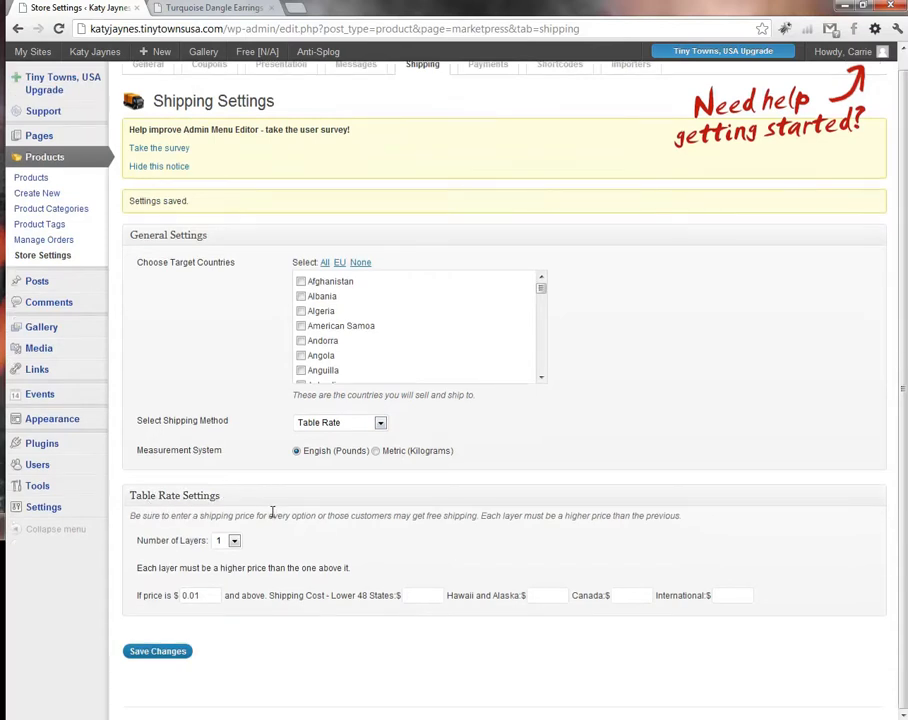
pyautogui.click(237, 545)
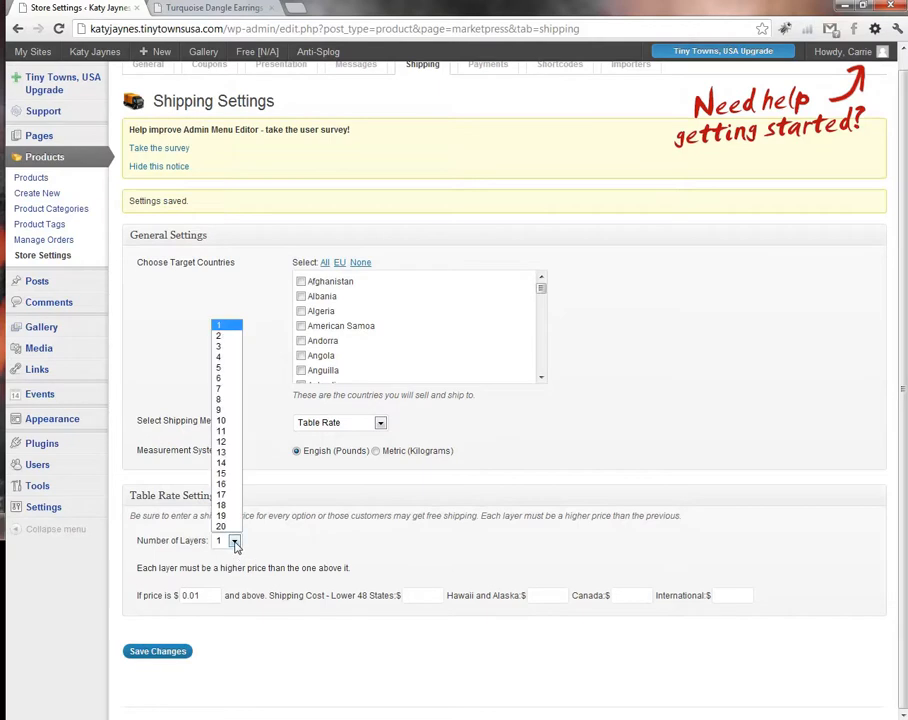
pyautogui.click(225, 346)
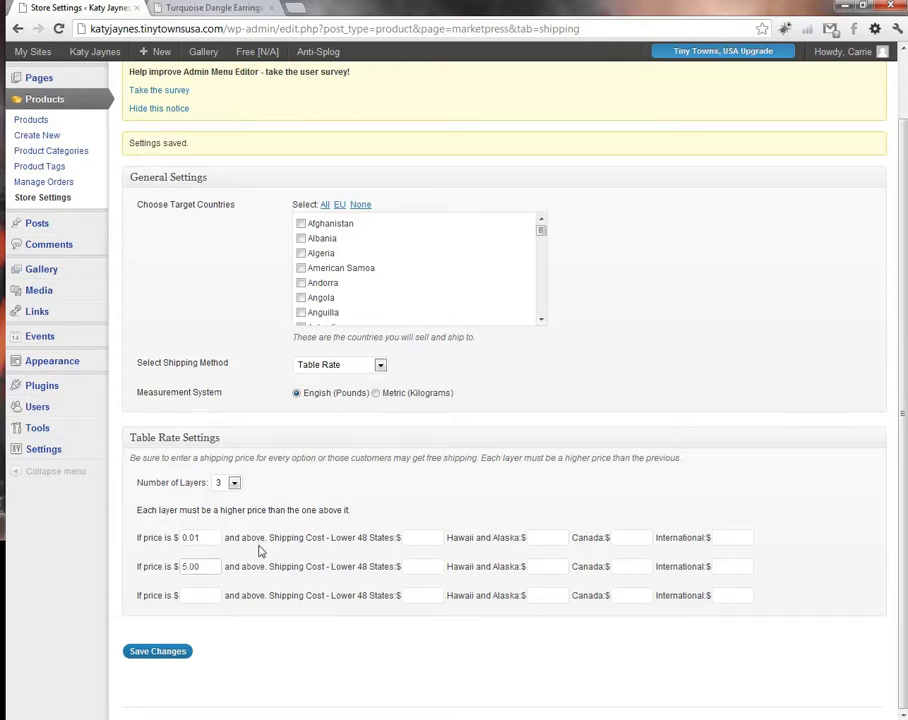
pyautogui.click(424, 537)
# Step: Fill tier costs: 5.00/6.00 from $0.01, 4.50 each from $5.00, third tier from $20.00
pyautogui.write('5.00')
pyautogui.click(549, 537)
pyautogui.write('20')
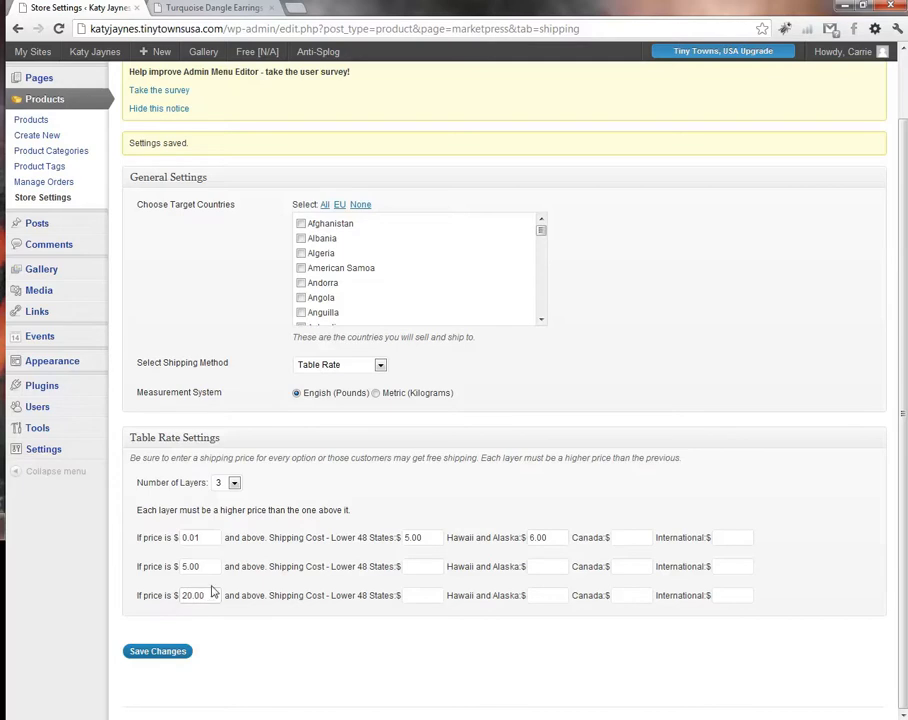
pyautogui.click(418, 565)
pyautogui.write('4.5')
pyautogui.click(551, 572)
pyautogui.write('4')
pyautogui.click(428, 595)
pyautogui.click(719, 598)
pyautogui.scroll(1, 250, 628)
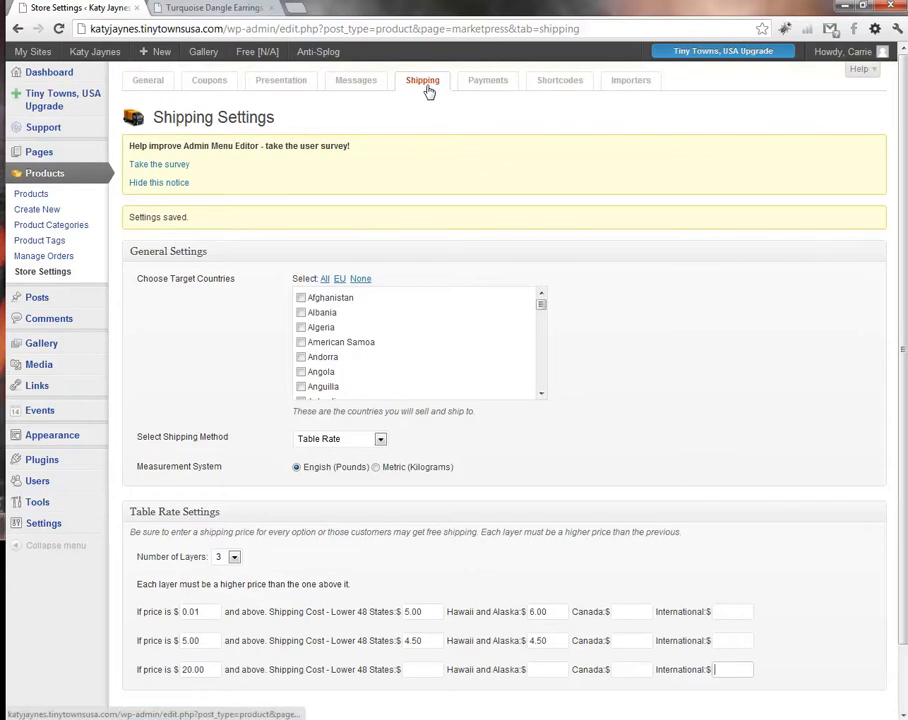
pyautogui.click(498, 88)
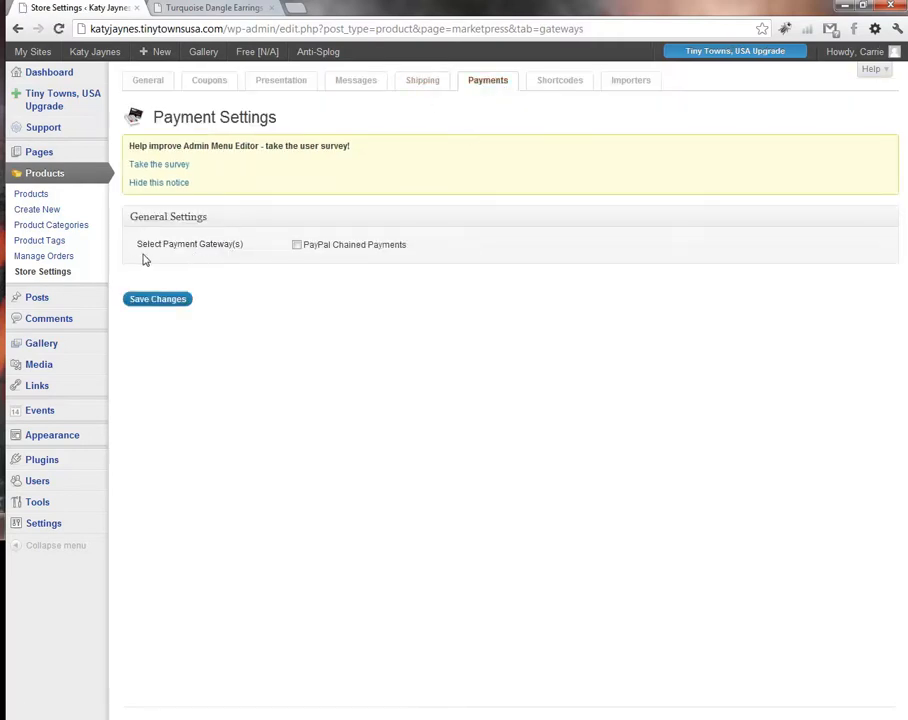
# Step: Tick the PayPal Chained Payments gateway checkbox
pyautogui.click(298, 246)
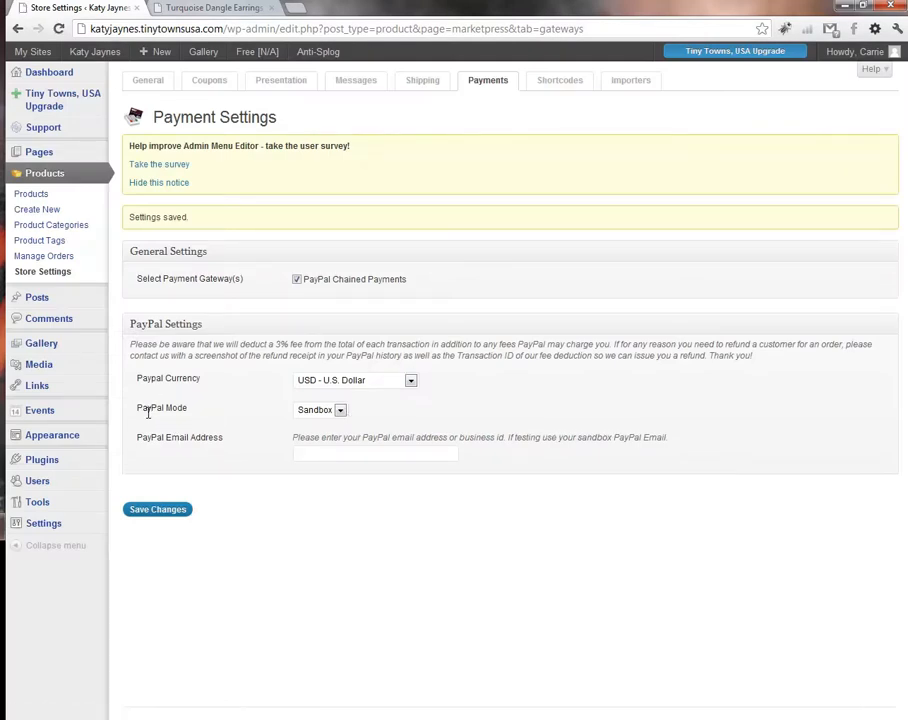
# Step: Switch PayPal Mode to Live and enter the store's PayPal e-mail address
pyautogui.click(339, 410)
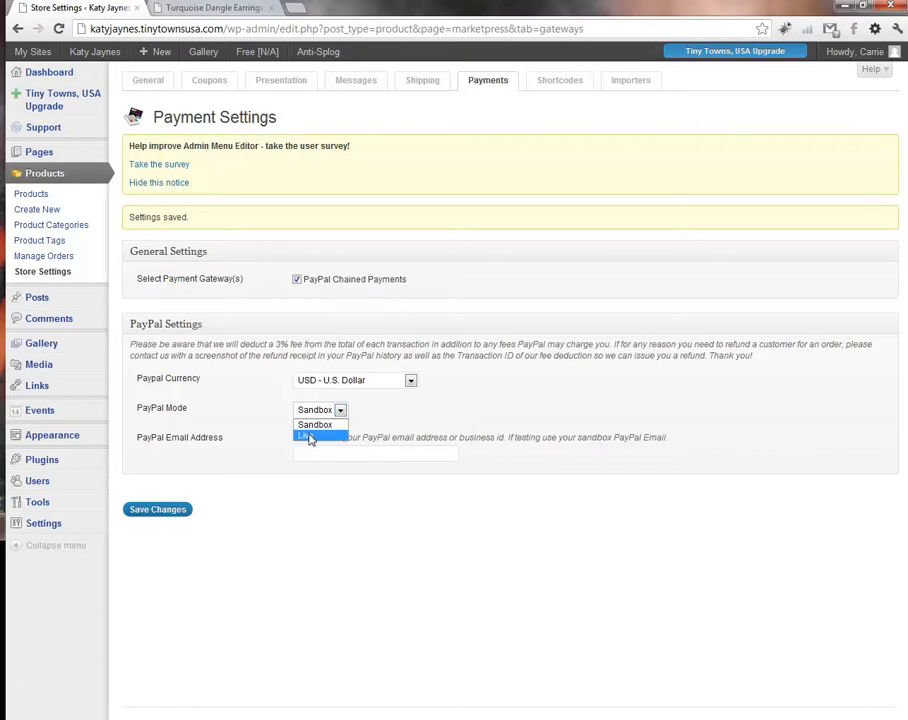
pyautogui.click(310, 437)
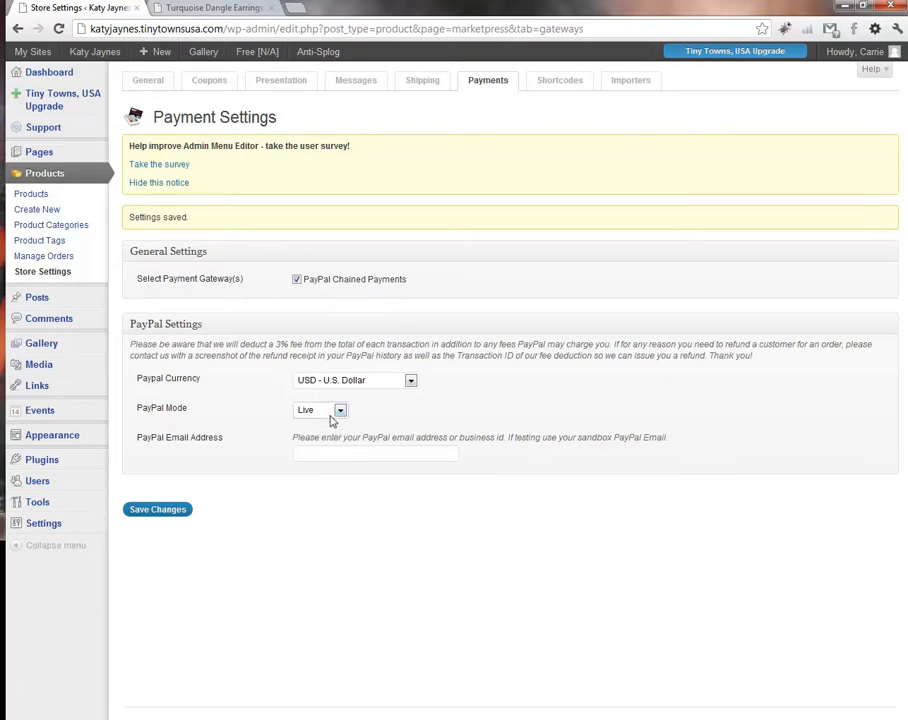
pyautogui.click(310, 454)
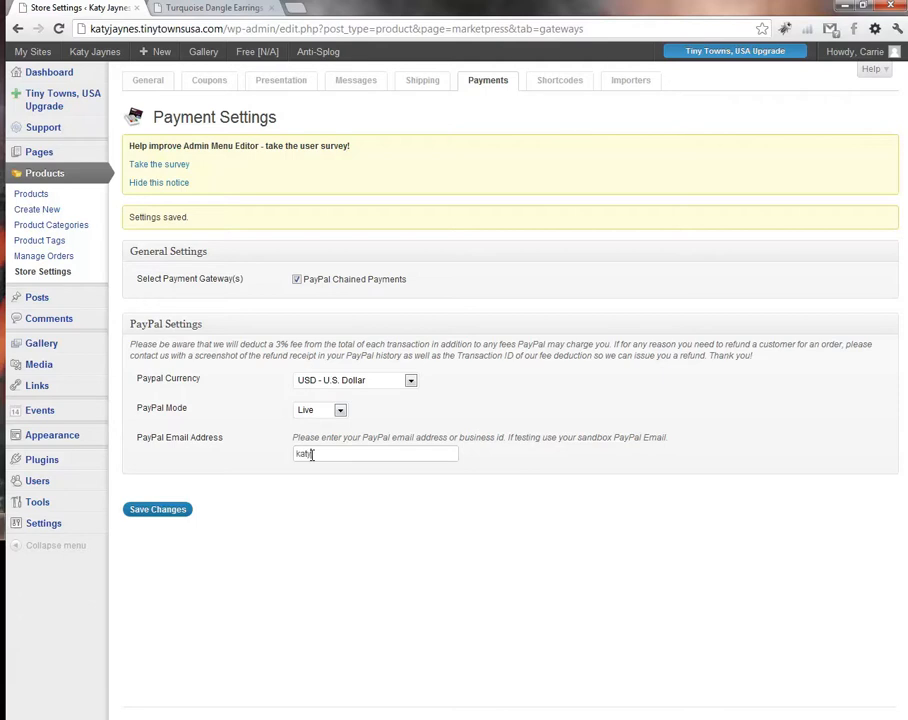
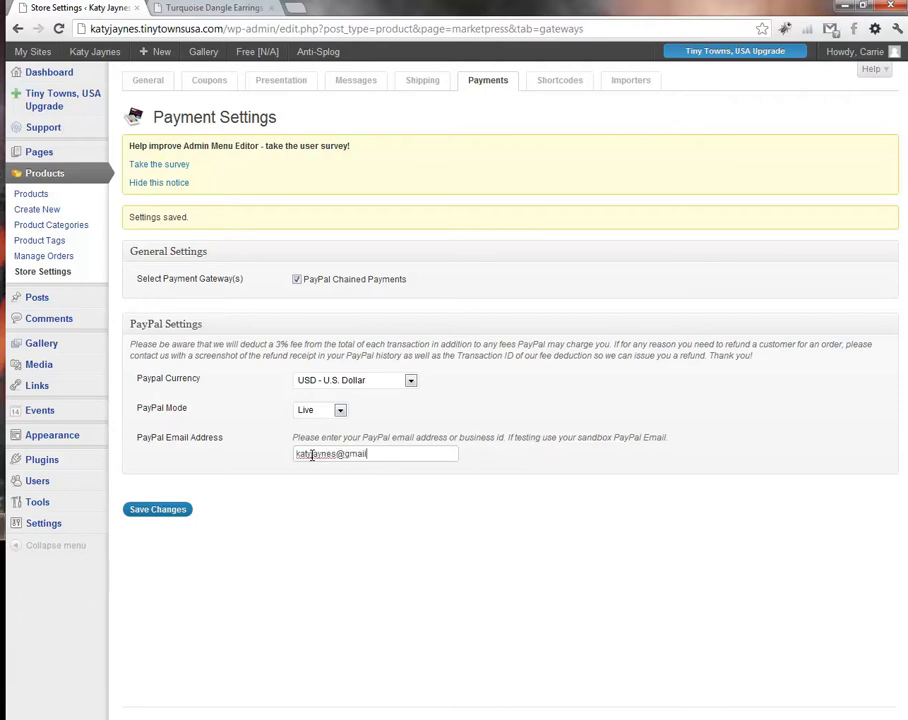